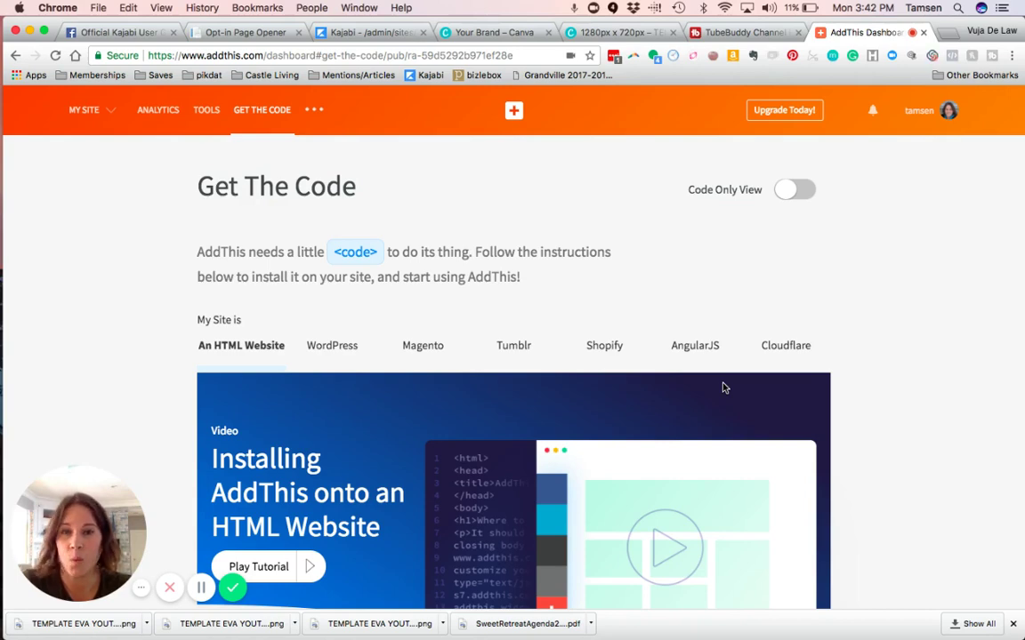
- Copy the unique AddThis code snippet for an HTML website and view where it must be pasted
scroll(894, 453, "down", 5)
scroll(894, 453, "down", 8)
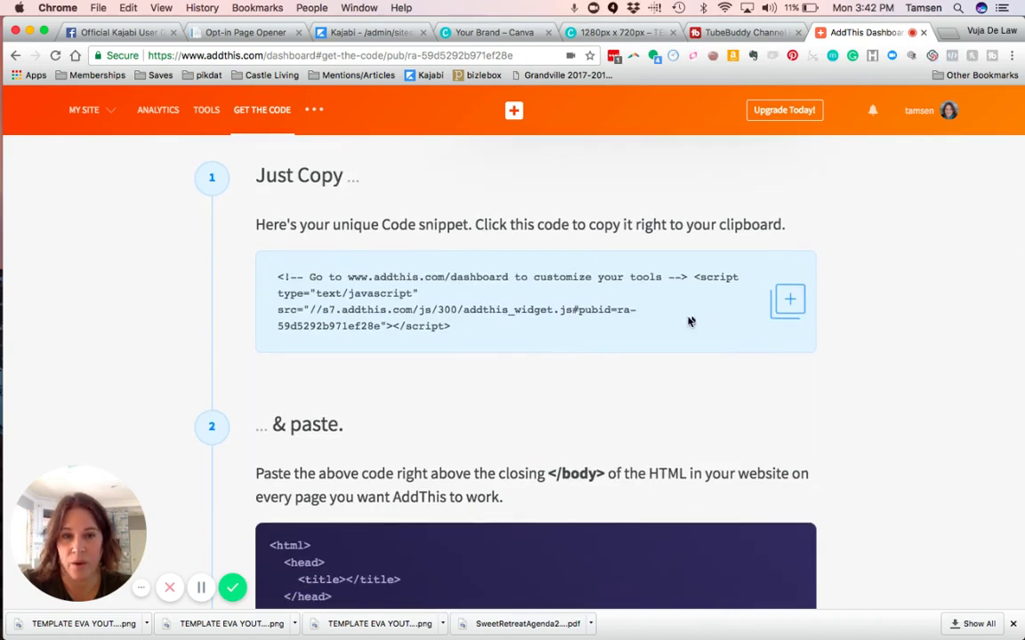
left_click(791, 304)
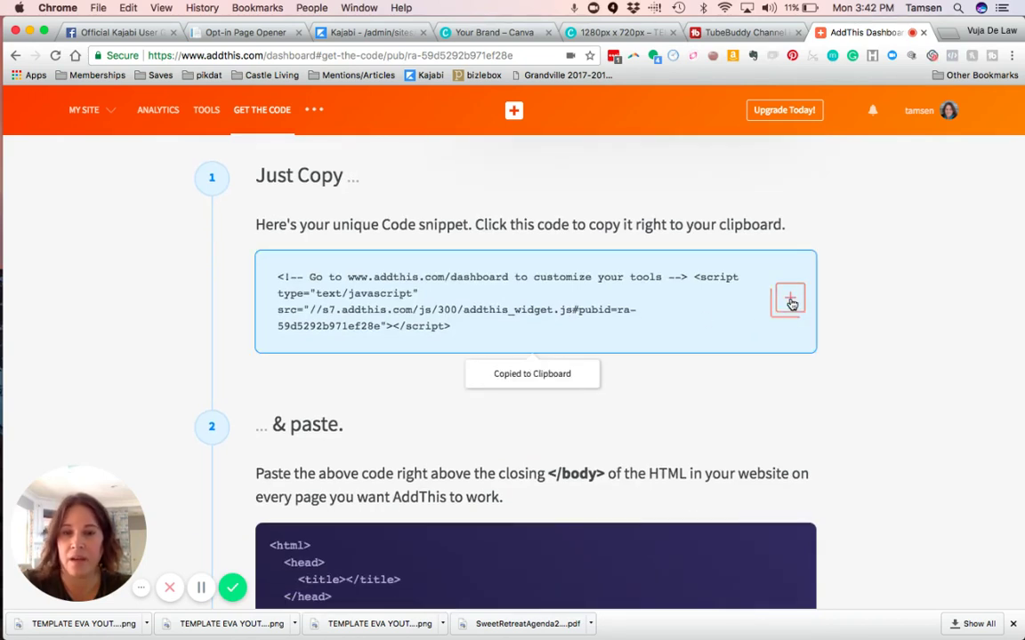
scroll(854, 390, "down", 4)
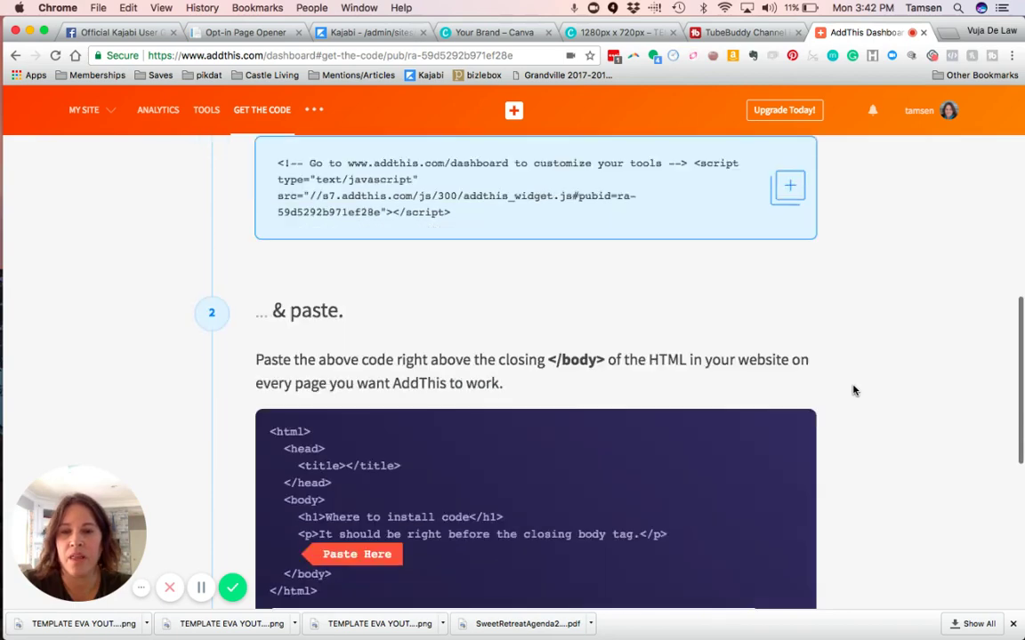
scroll(852, 390, "down", 1)
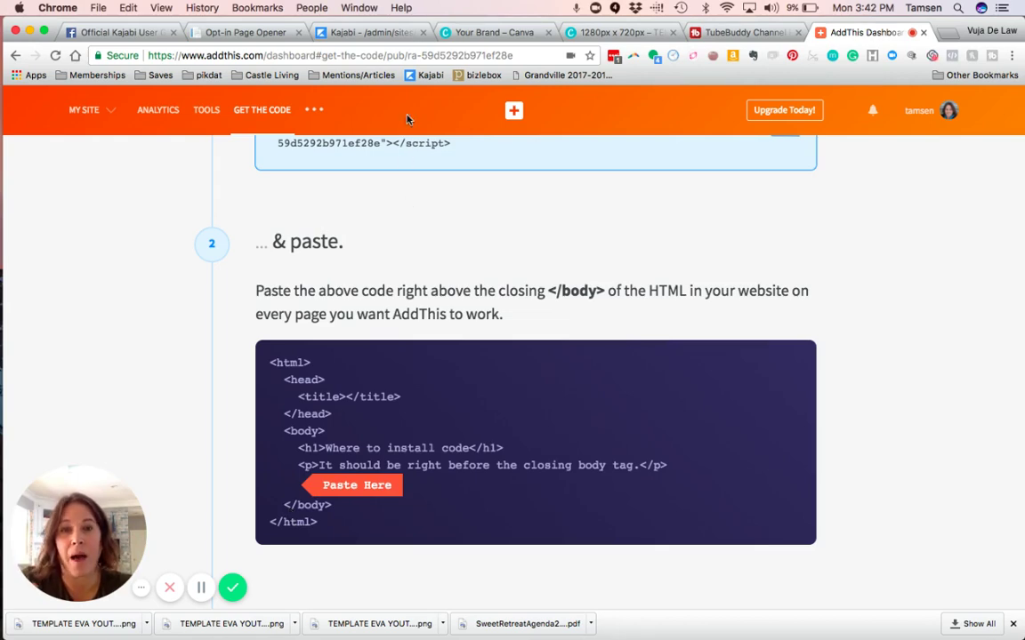
- Switch to Kajabi and open the theme.liquid layout in the code editor of the live Premier Site theme
left_click(377, 34)
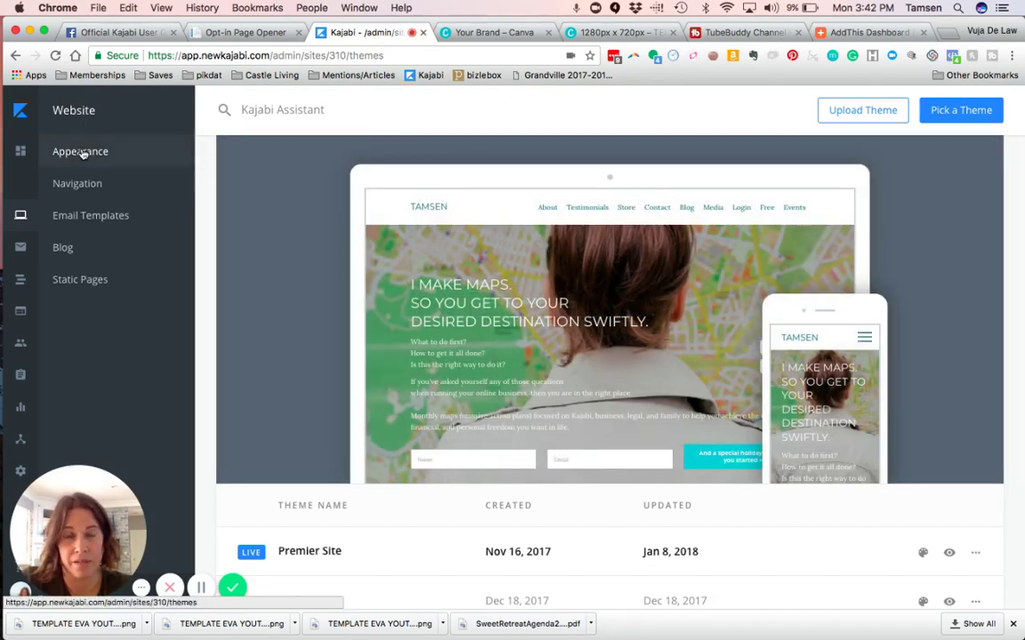
left_click(80, 153)
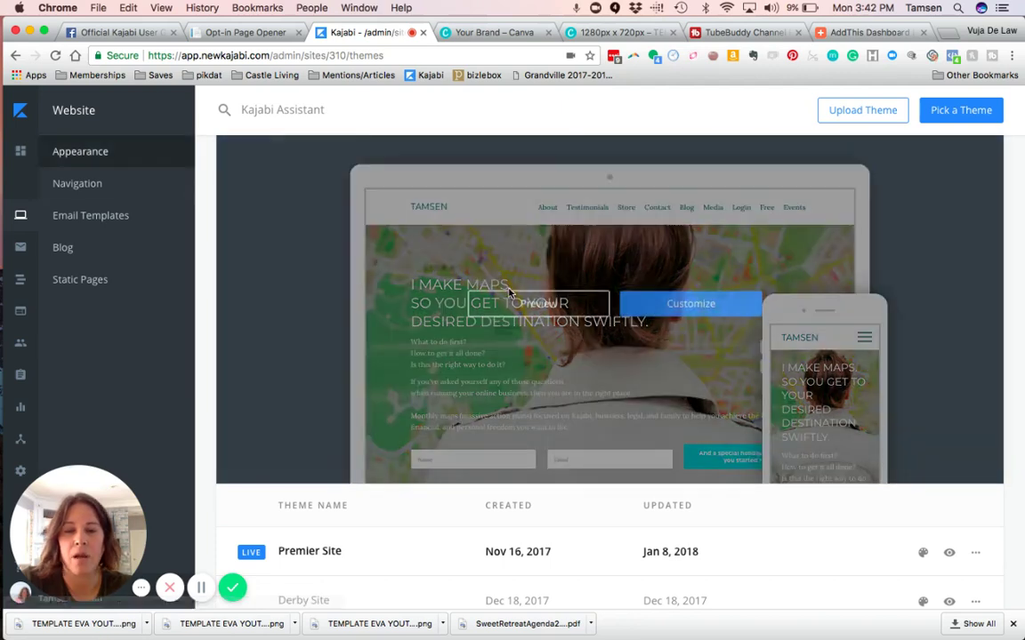
scroll(621, 340, "down", 3)
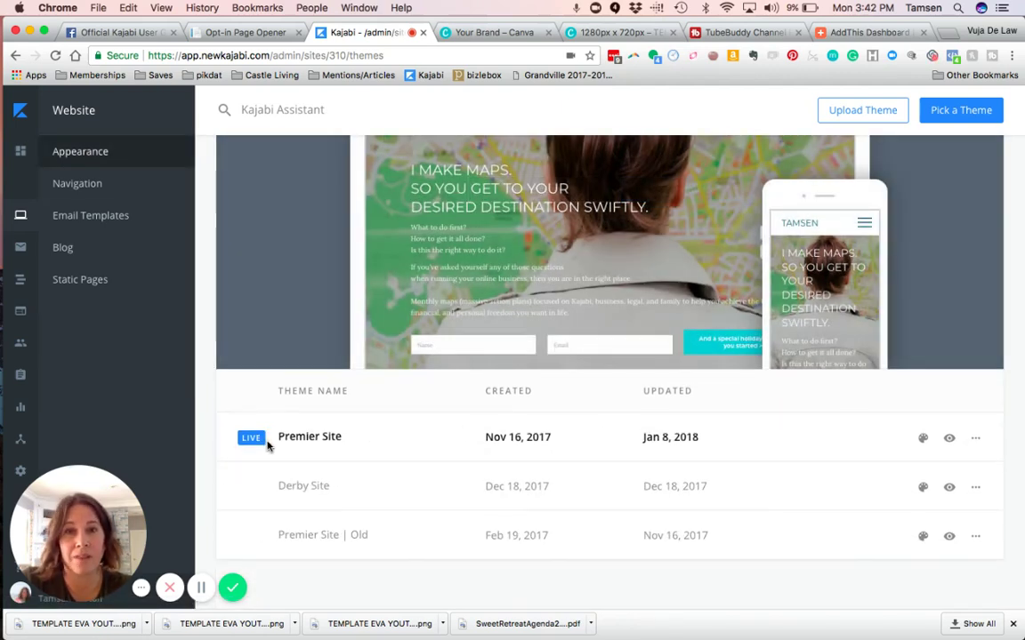
left_click(975, 439)
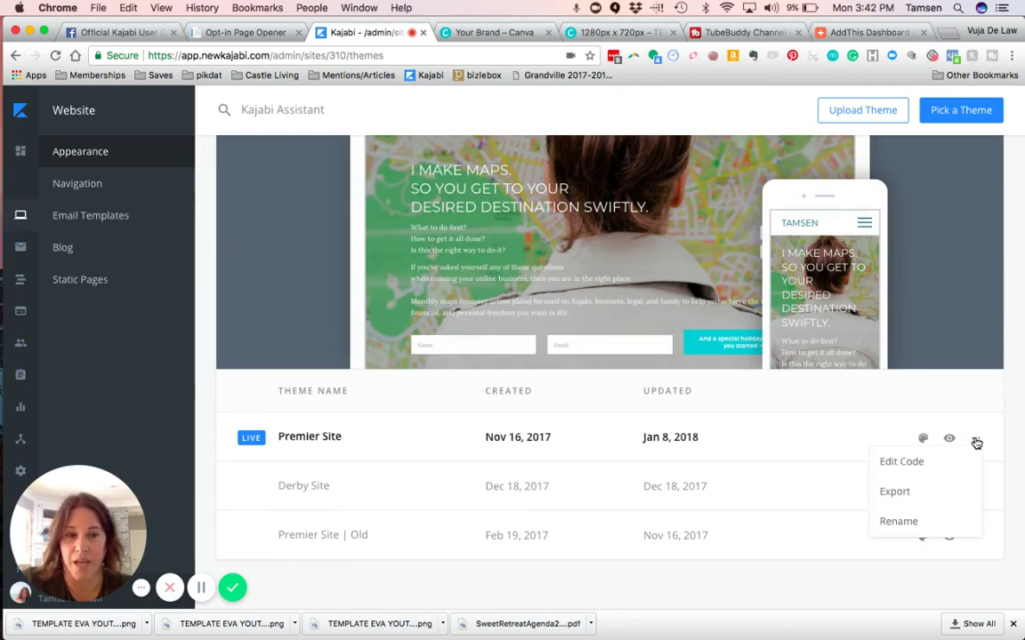
left_click(904, 463)
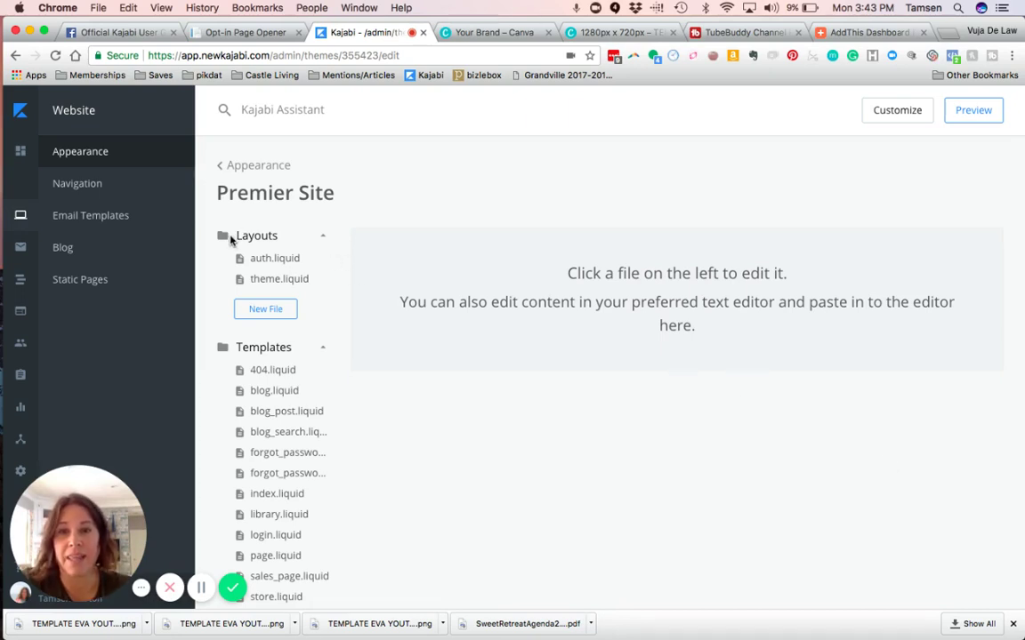
left_click(261, 281)
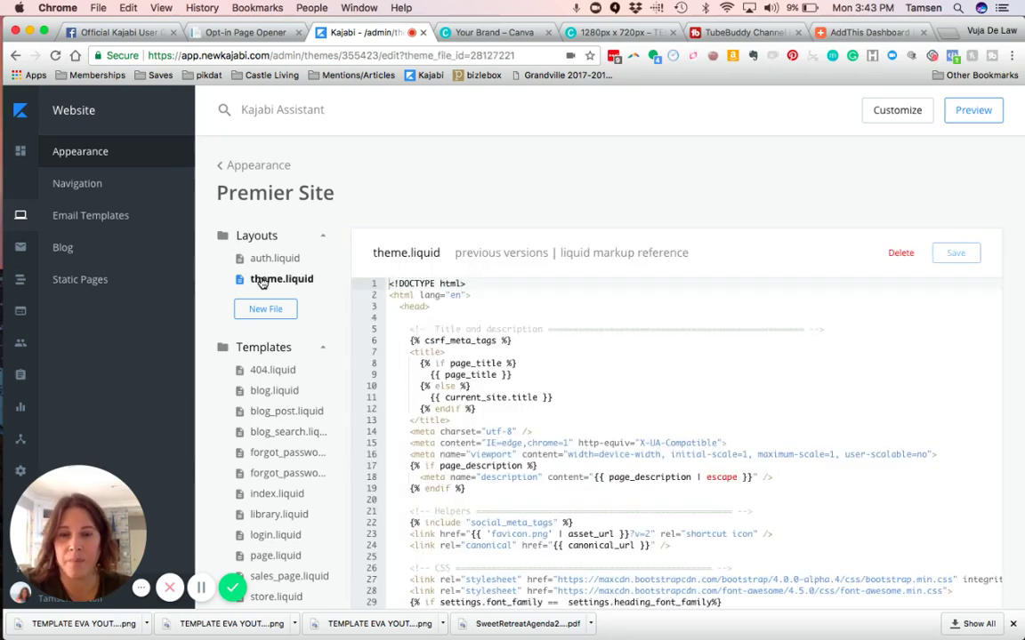
- Paste the copied AddThis snippet on a new line directly above the closing </body> tag in theme.liquid and save the file
left_click(438, 306)
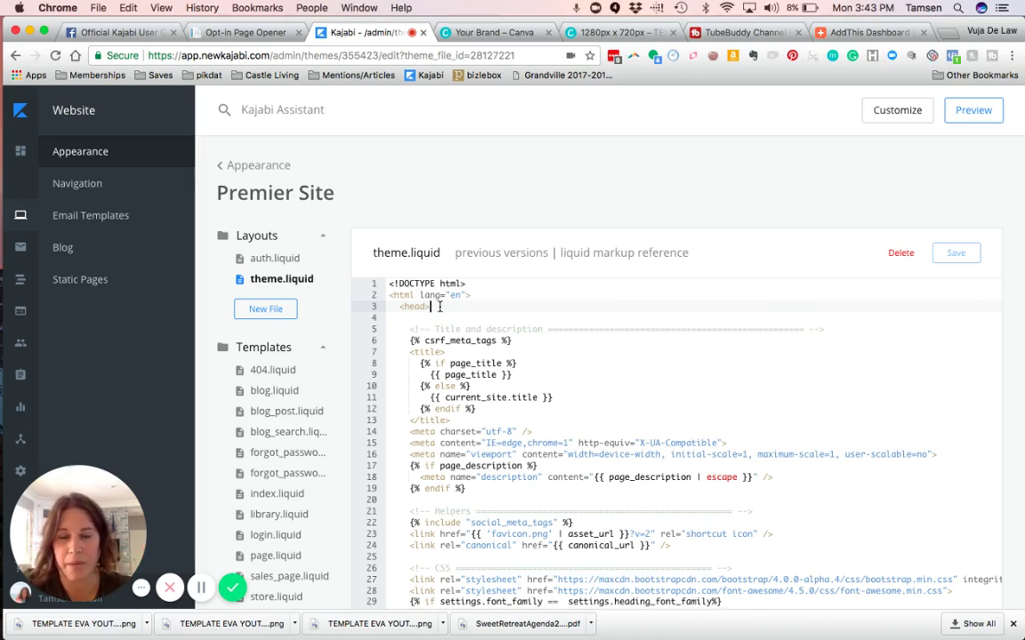
scroll(439, 306, "down", 5)
scroll(439, 306, "down", 7)
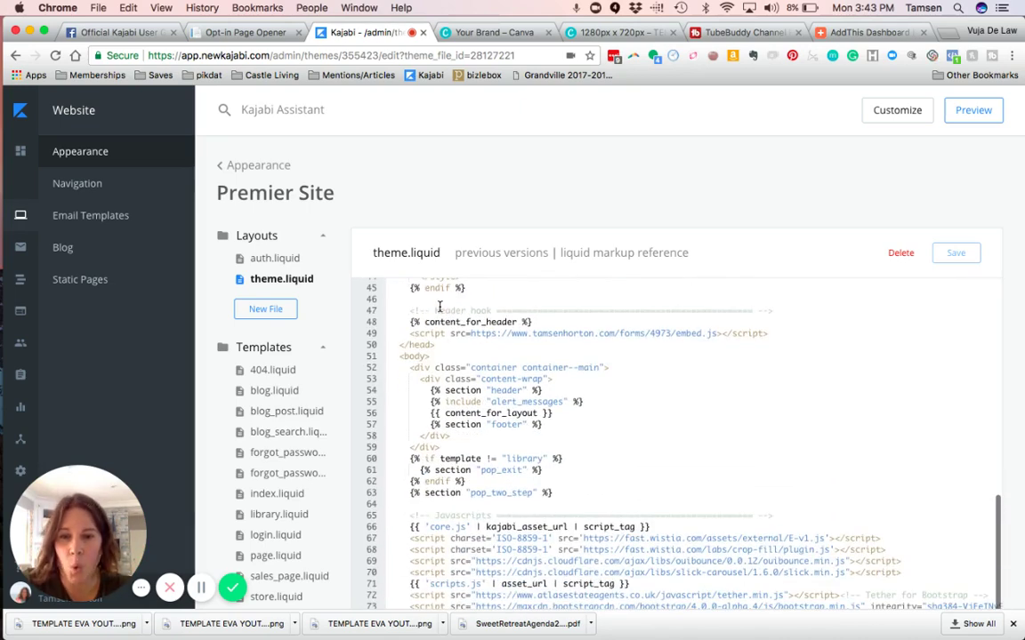
left_click(437, 345)
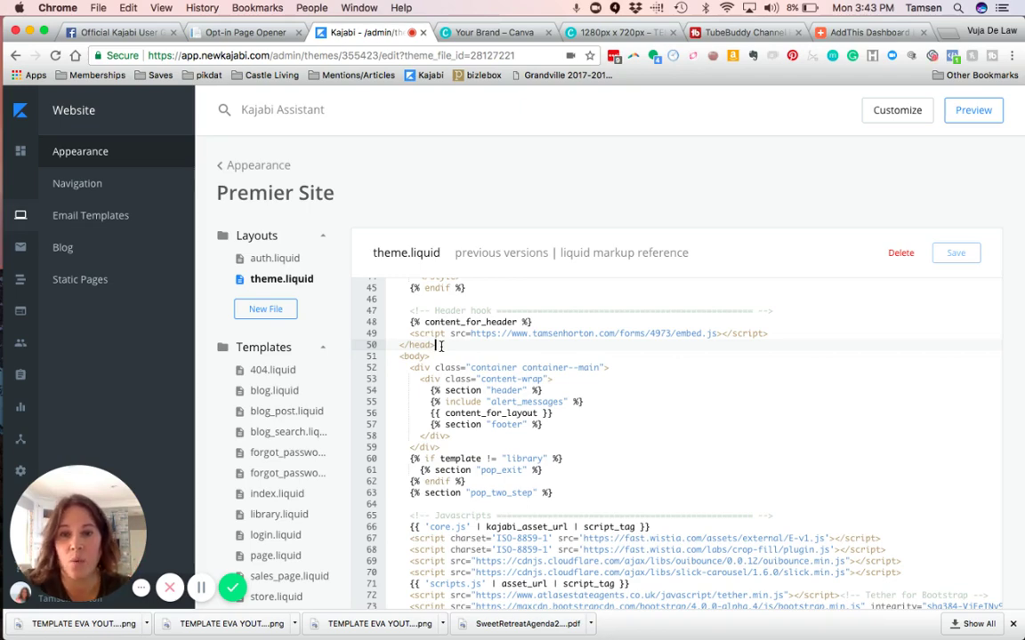
left_click(432, 356)
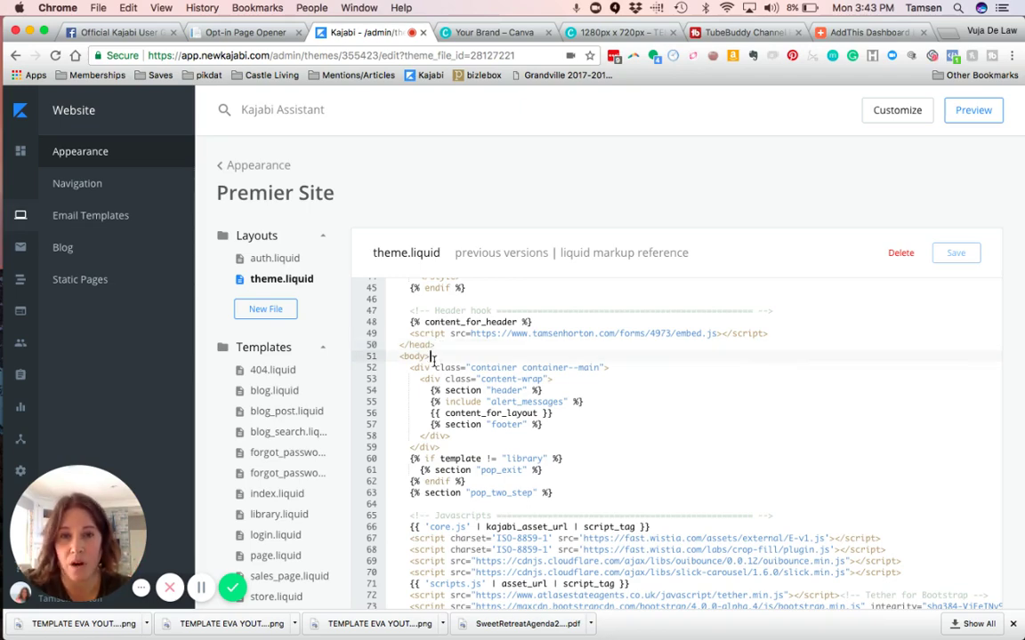
scroll(432, 360, "down", 3)
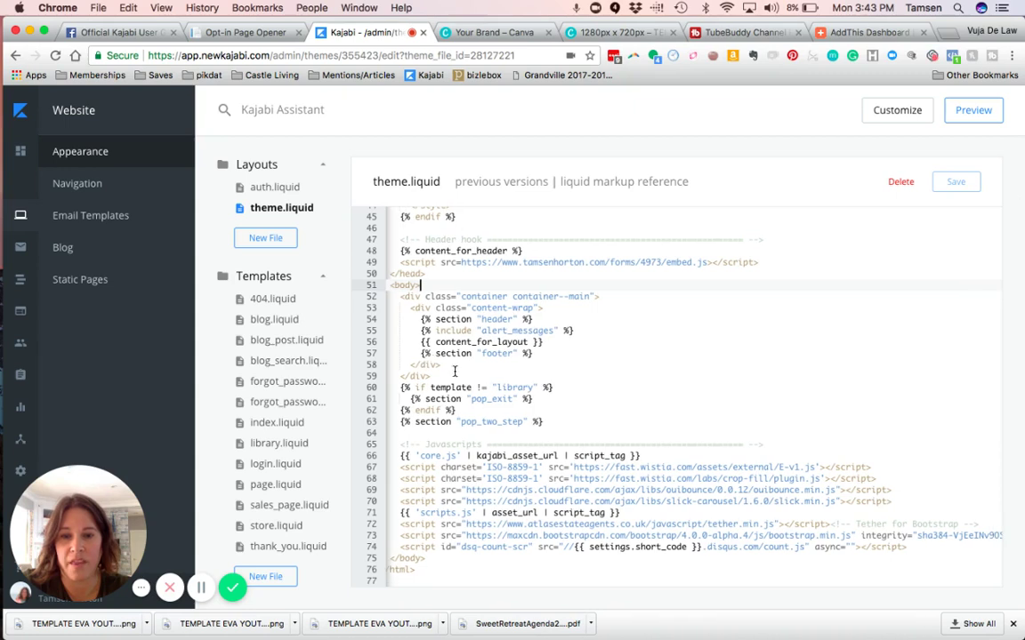
scroll(447, 390, "up", 1)
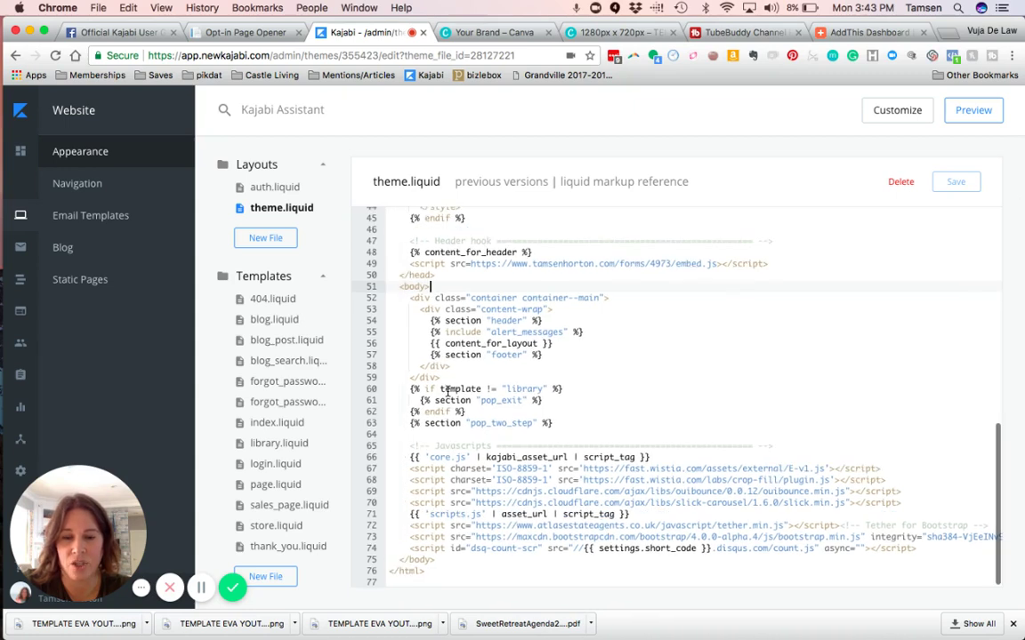
left_click(399, 560)
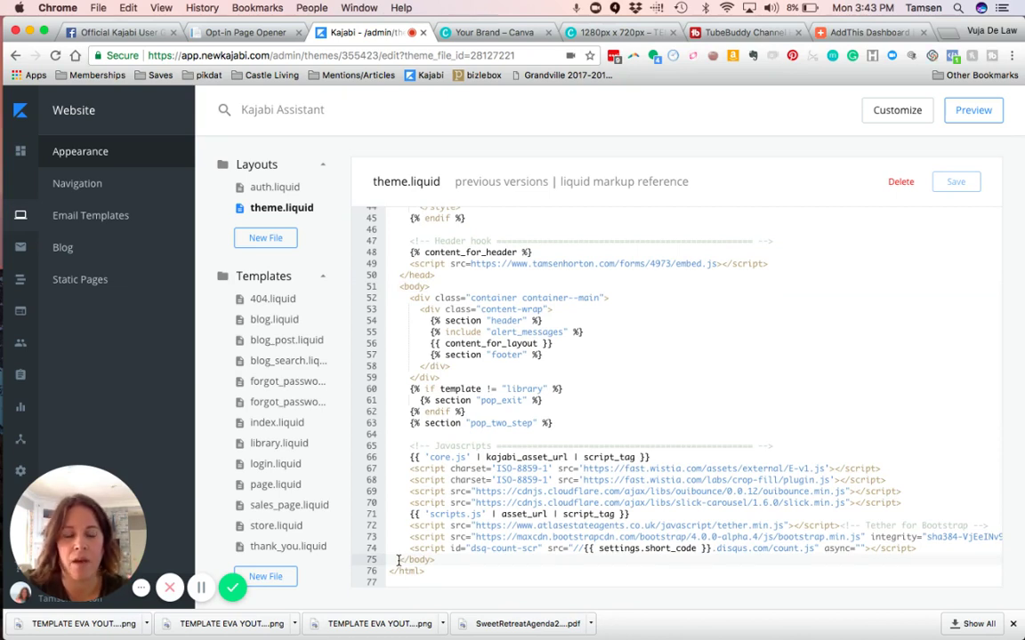
key("Return")
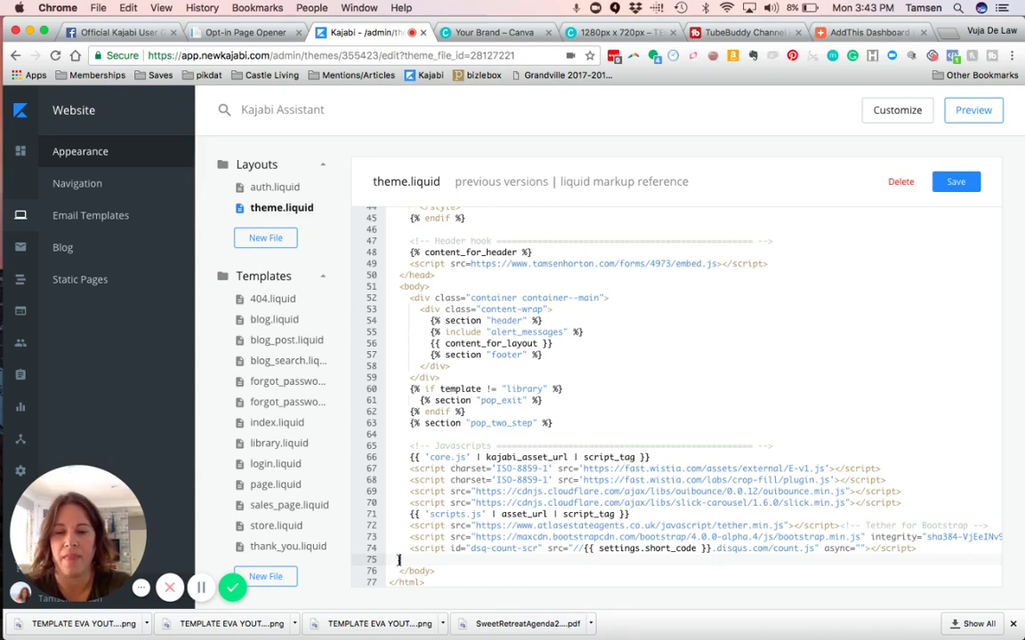
key("super+v")
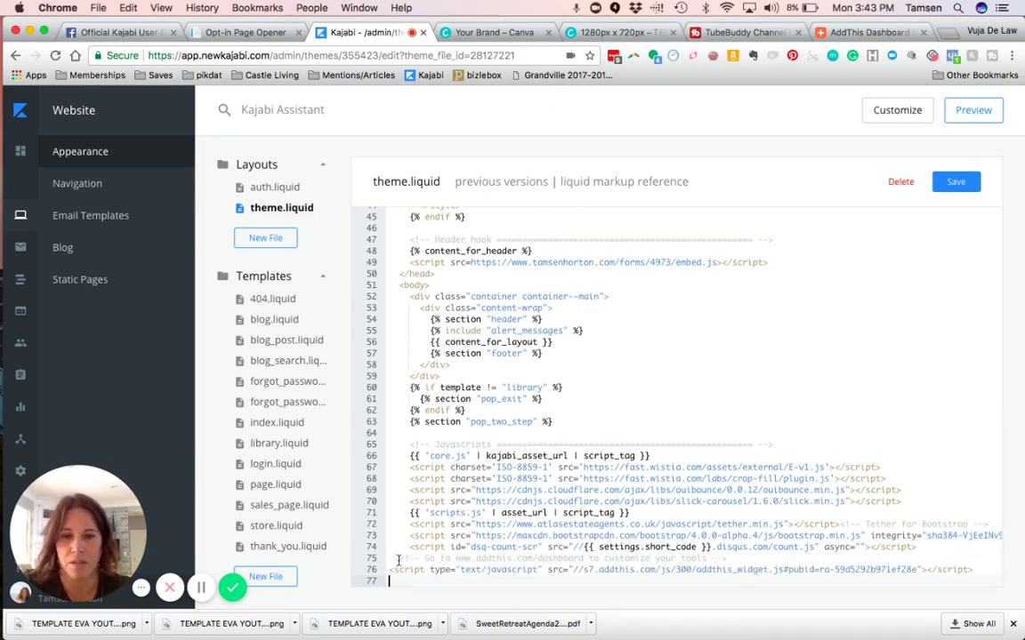
scroll(476, 551, "down", 1)
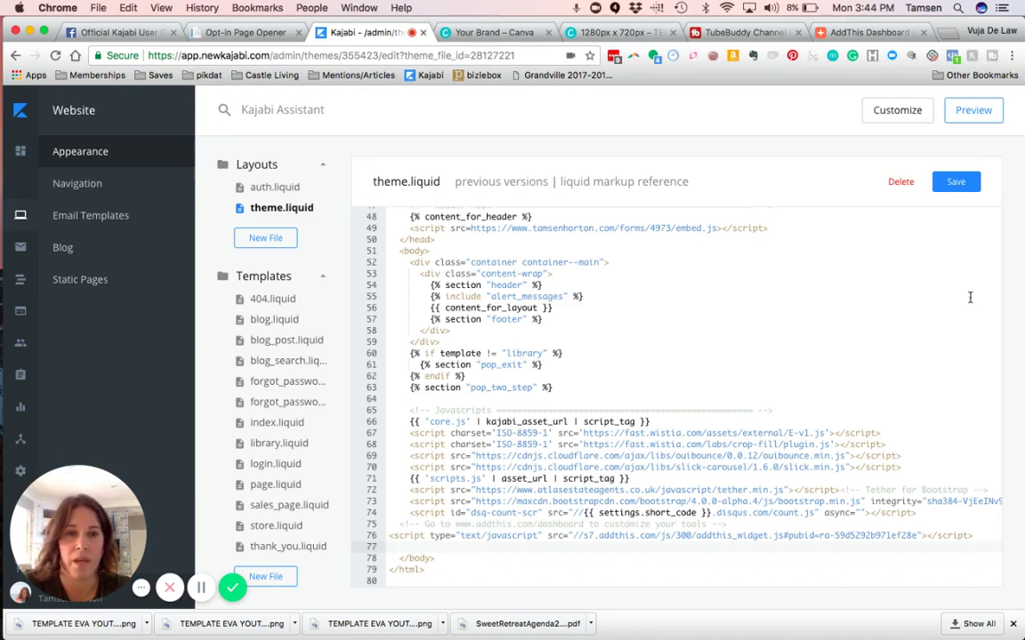
left_click(958, 183)
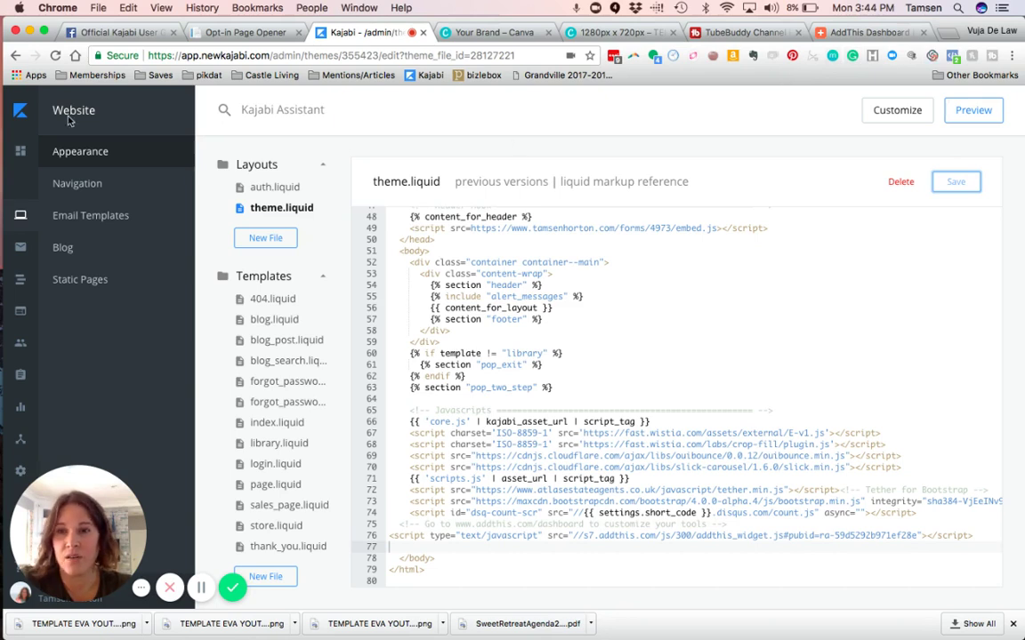
- Open the landing pages list and search it for "kamp"
mouse_move(24, 106)
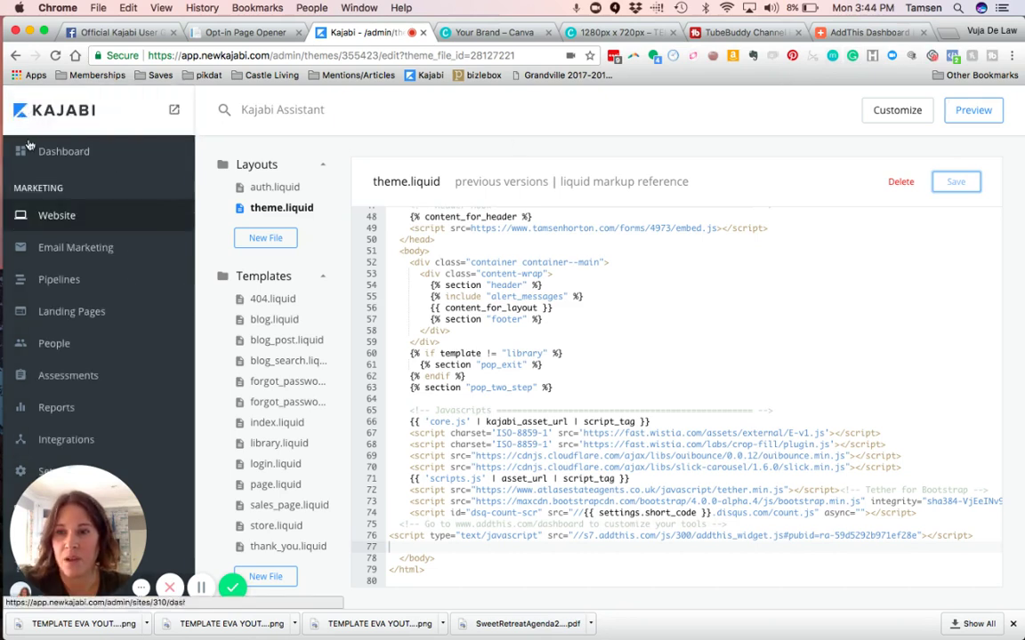
left_click(62, 313)
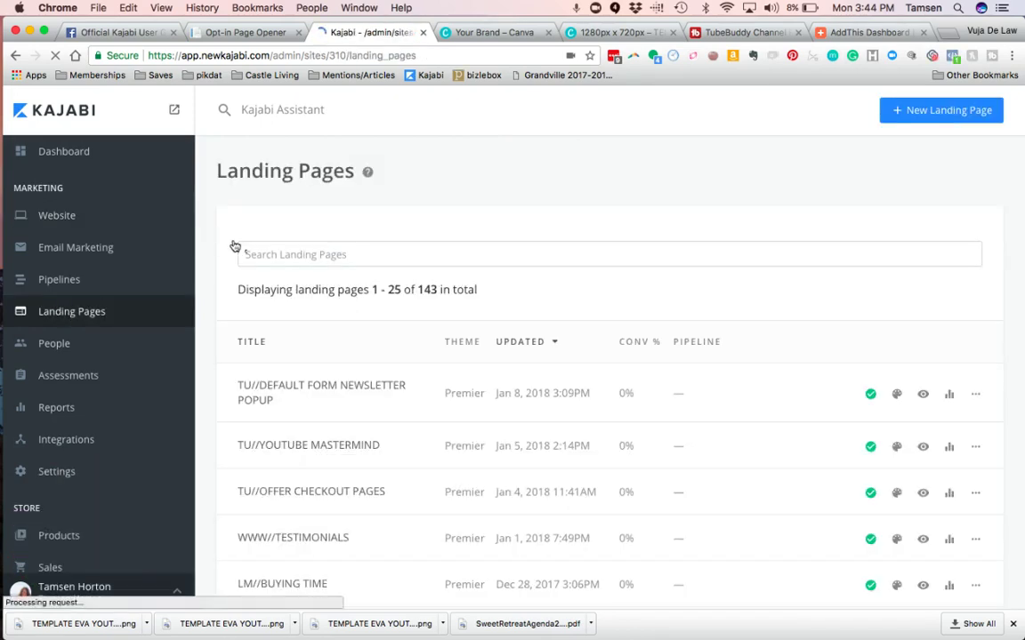
left_click(271, 255)
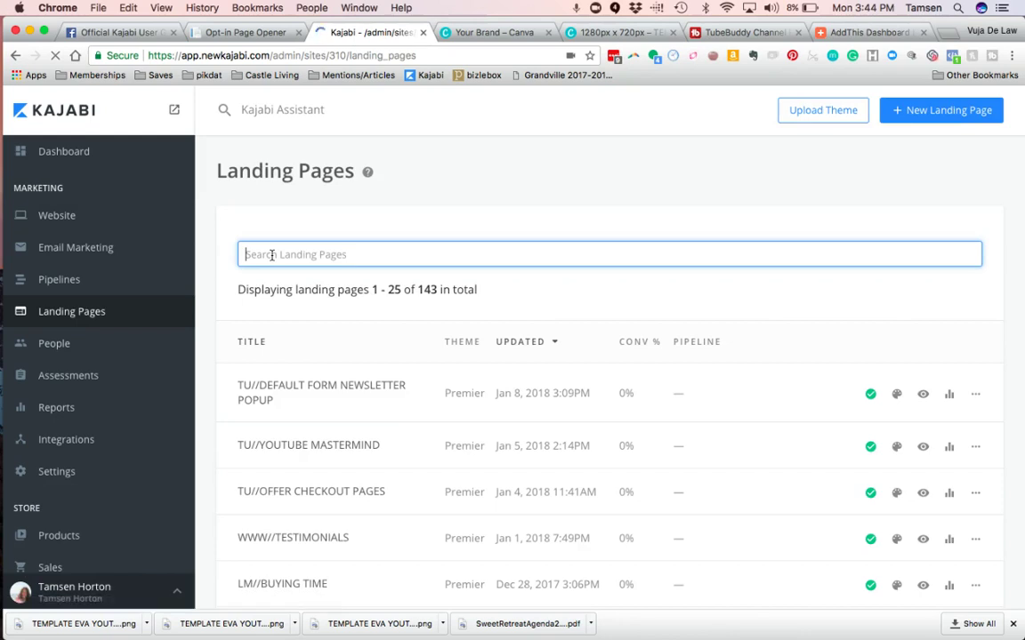
type("kamp")
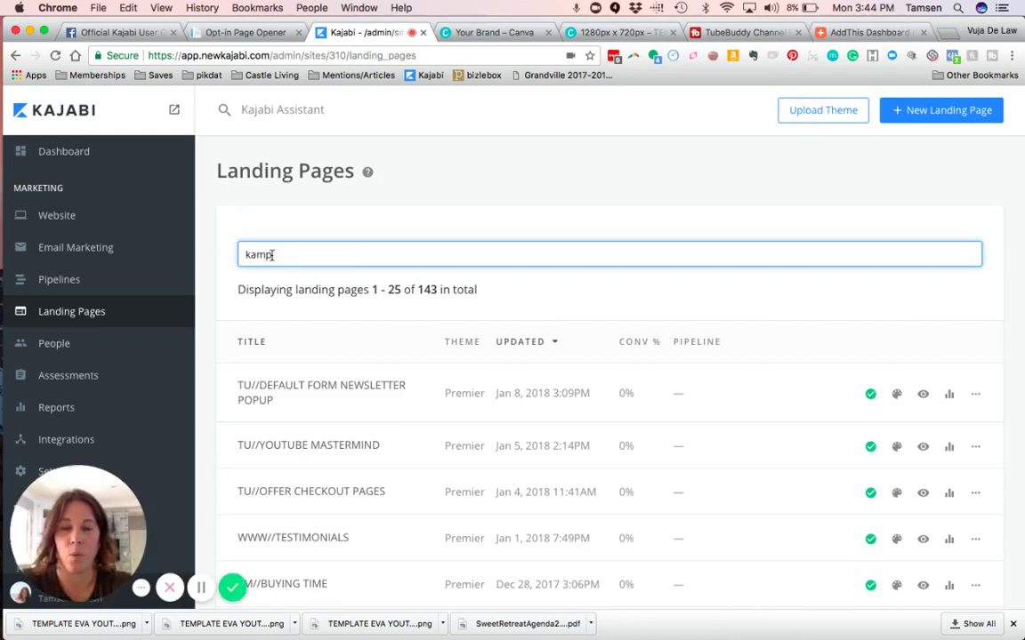
key("Return")
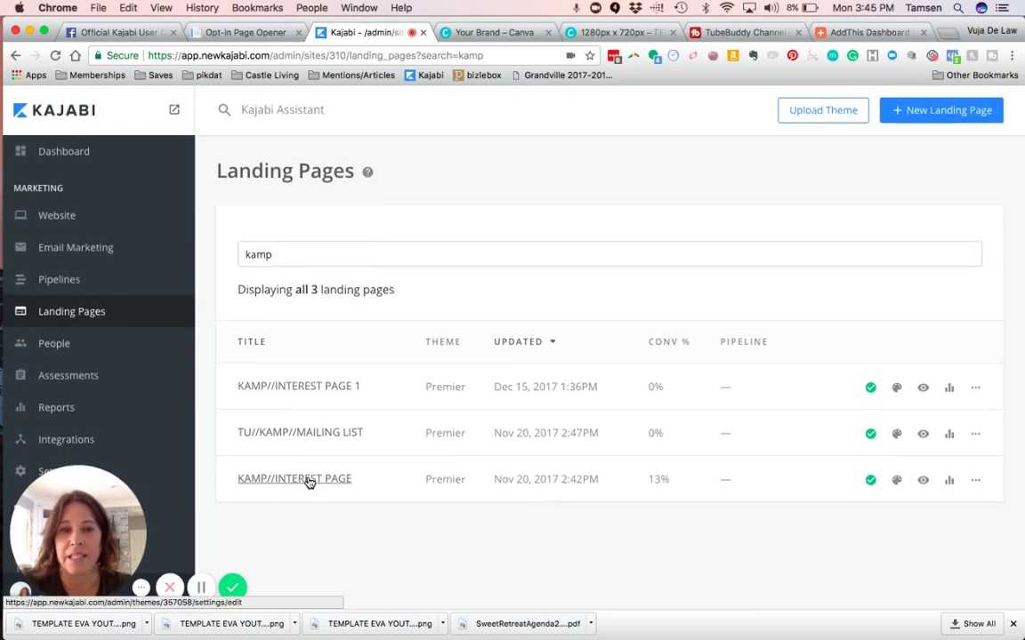
- Open the index.liquid template in the code editor of the KAMP//INTEREST PAGE landing page
left_click(977, 482)
left_click(890, 532)
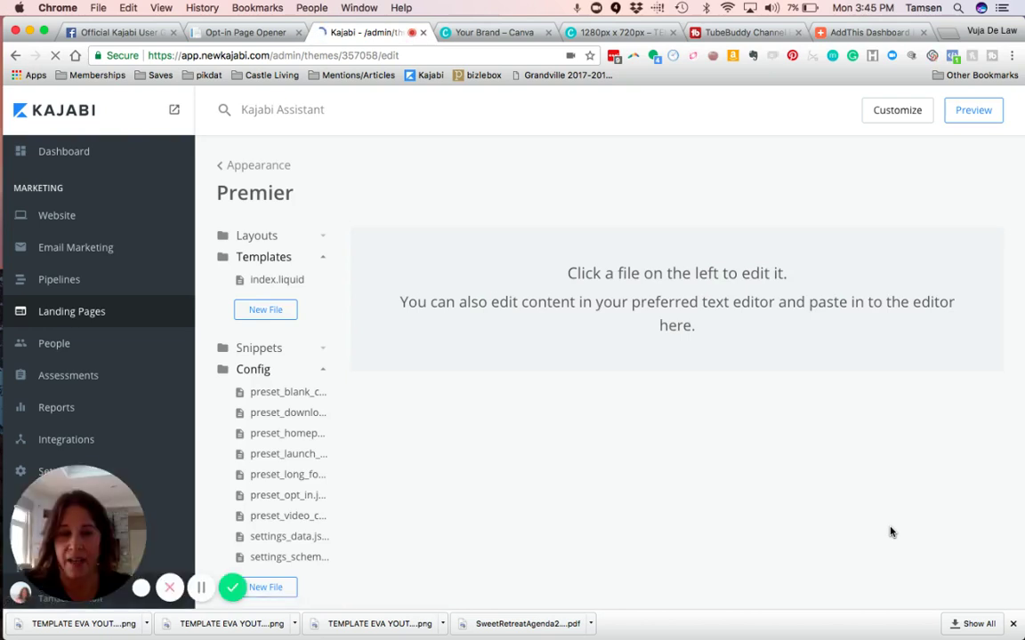
left_click(268, 281)
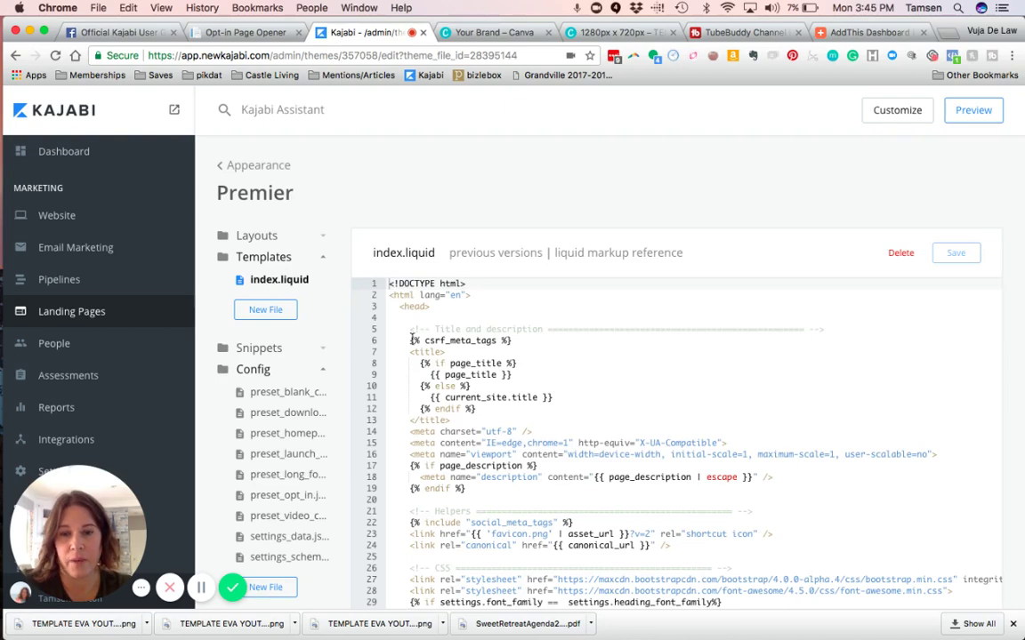
- Insert an empty line between the AddThis snippet and the closing </body> tag in index.liquid and save the file
left_click(438, 307)
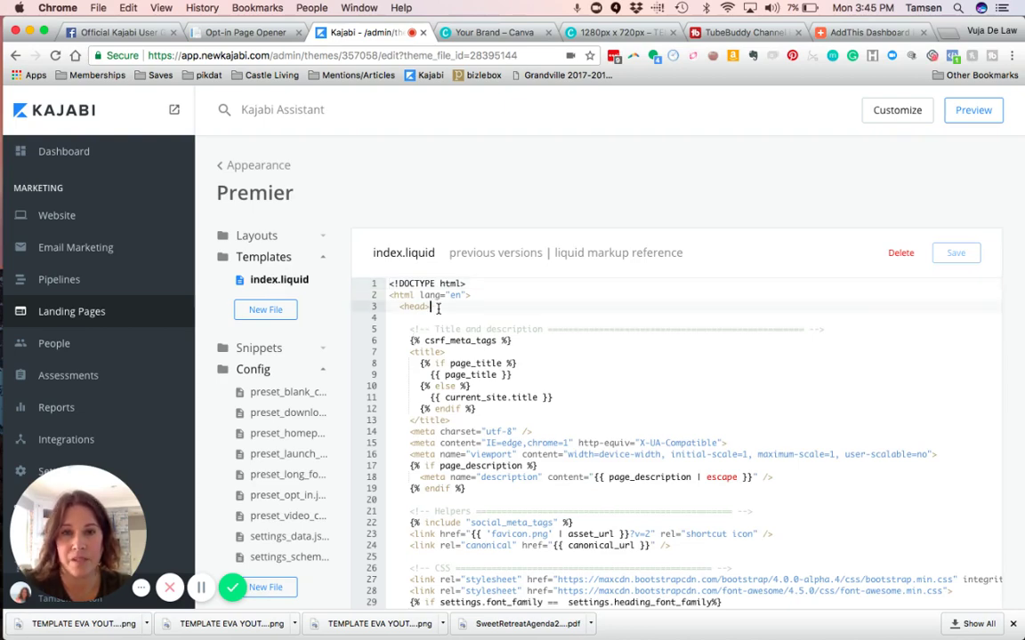
scroll(438, 308, "down", 1)
scroll(438, 308, "down", 14)
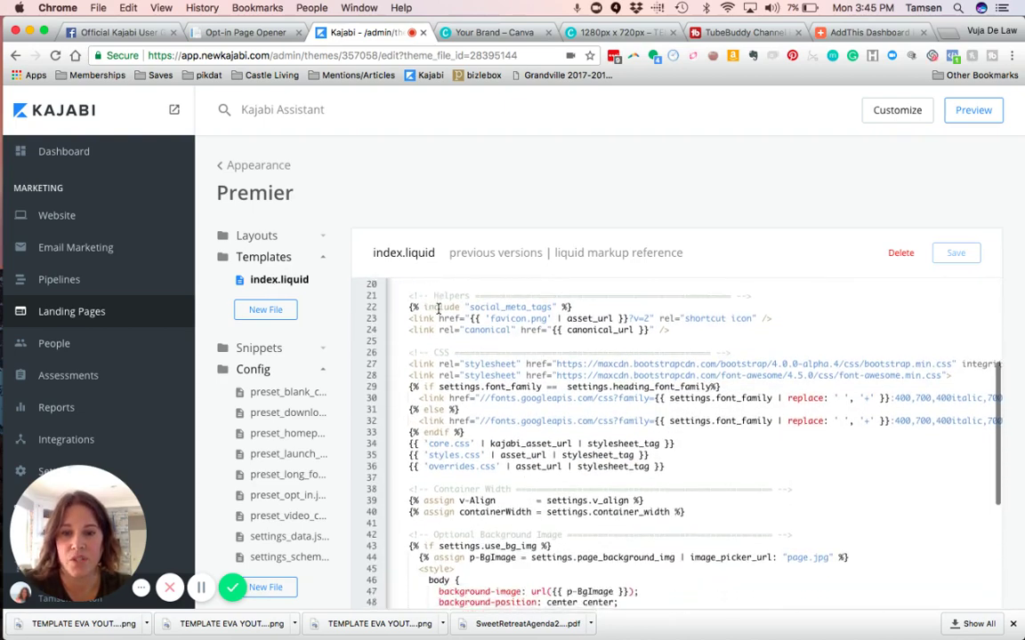
scroll(437, 307, "down", 4)
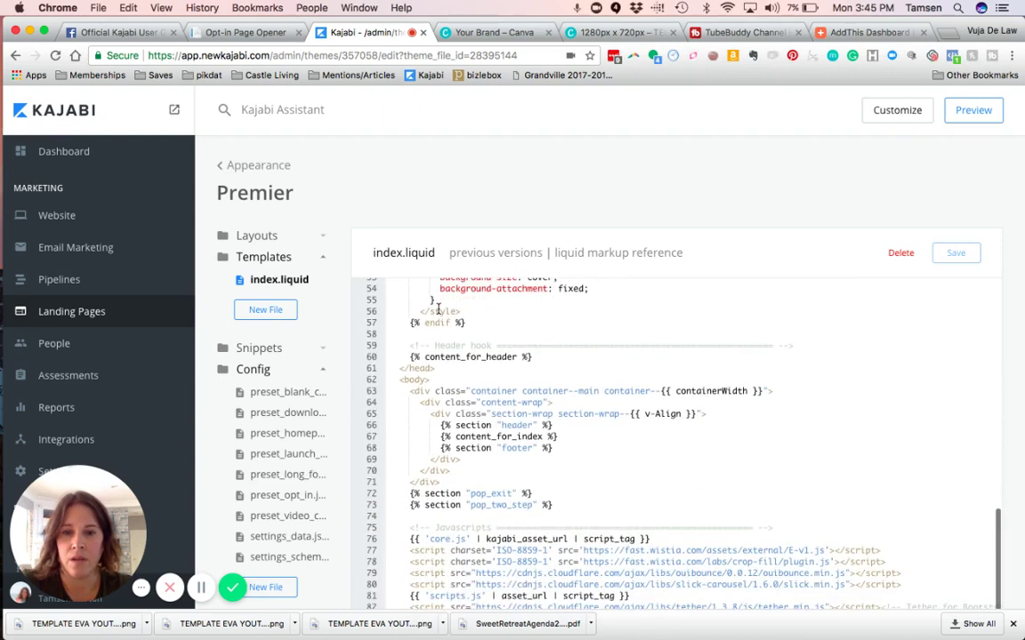
left_click(434, 365)
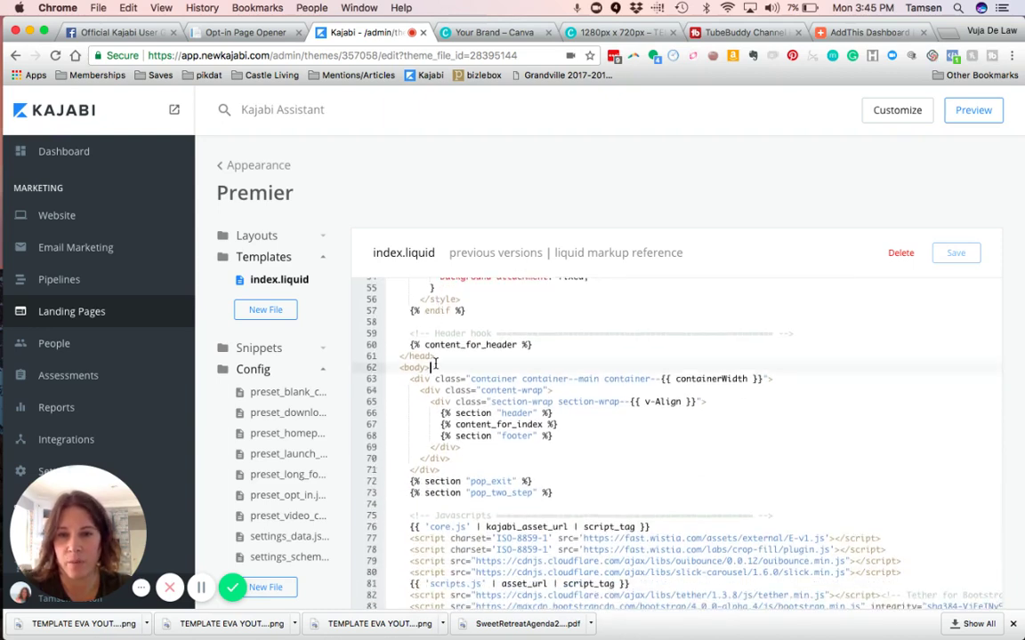
scroll(434, 364, "down", 4)
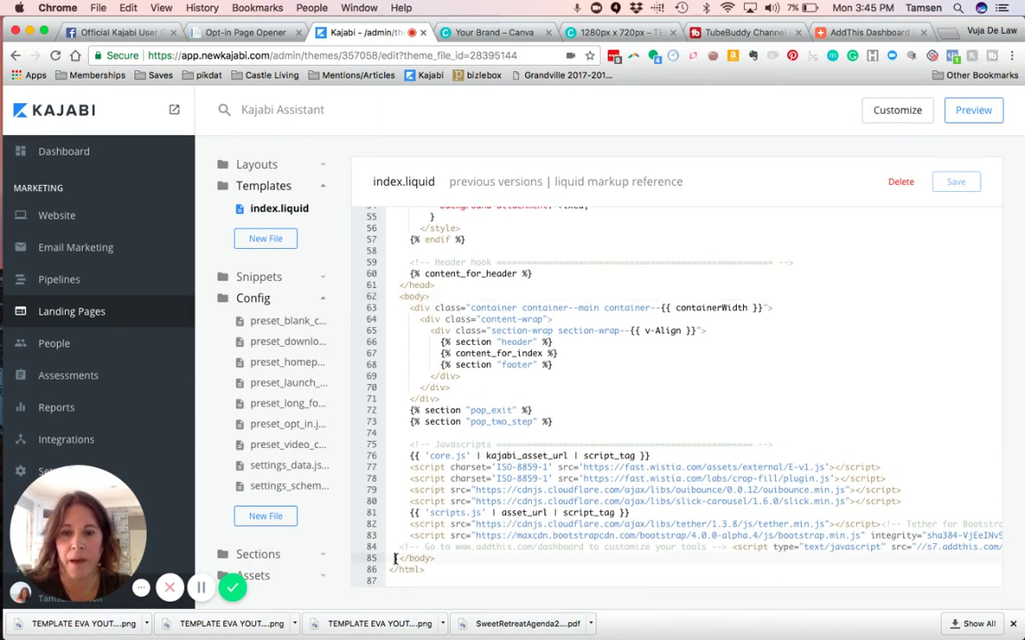
left_click(397, 546)
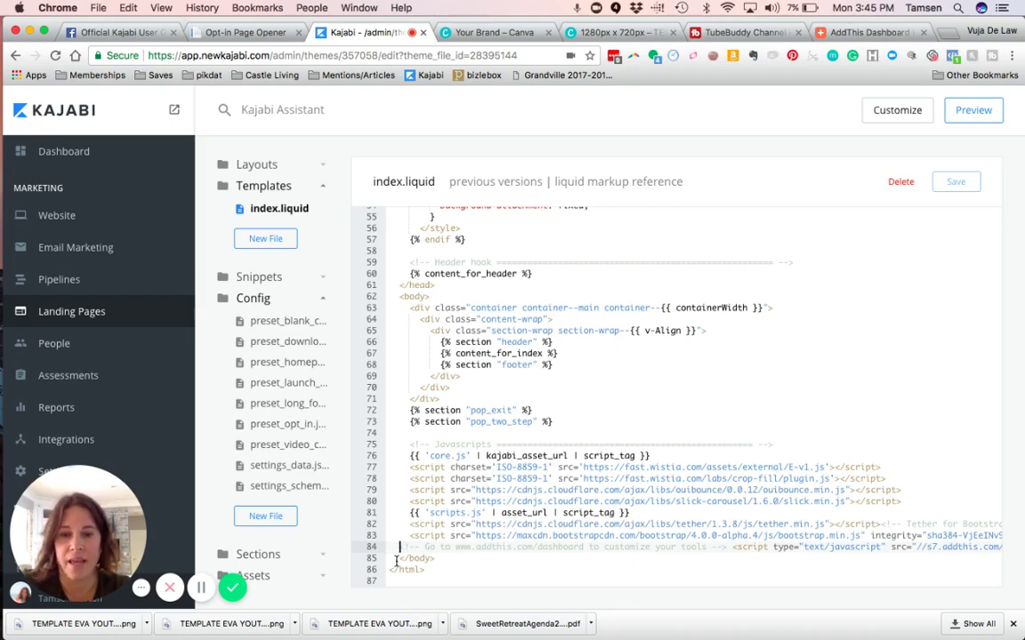
left_click(398, 558)
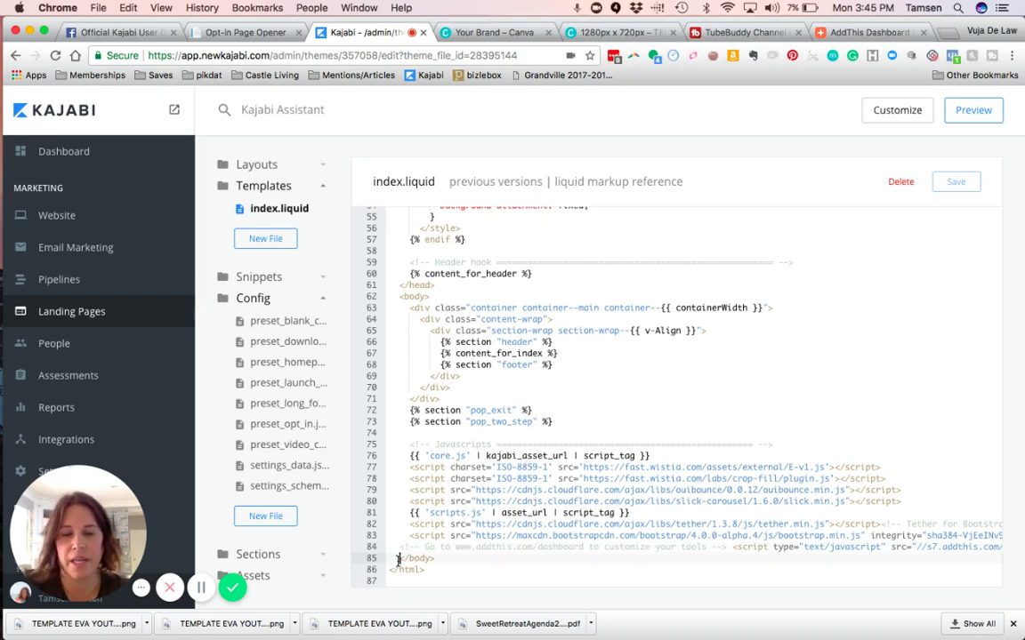
key("Return")
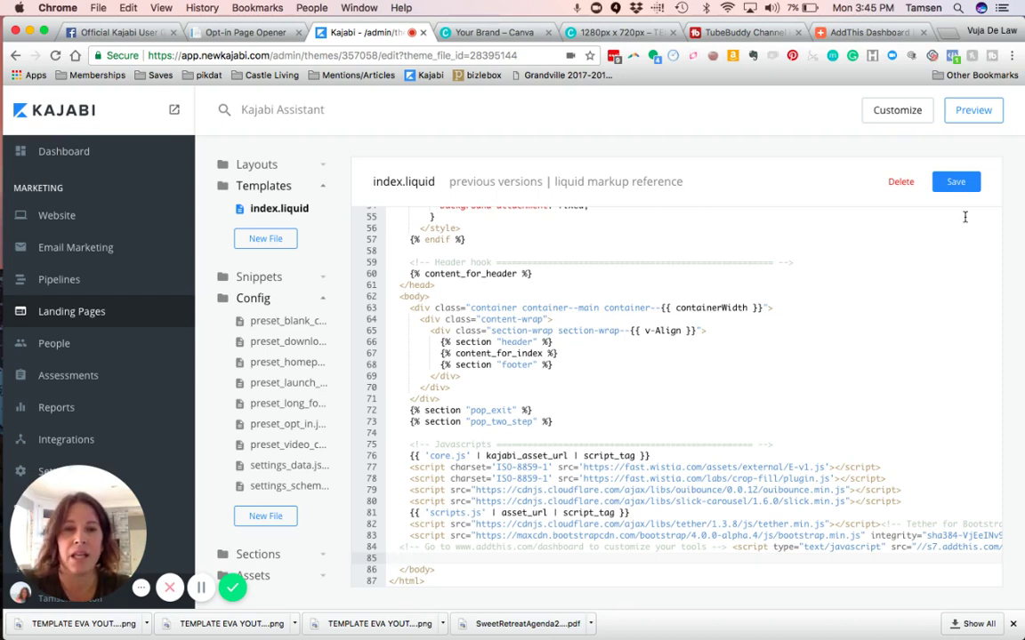
left_click(955, 183)
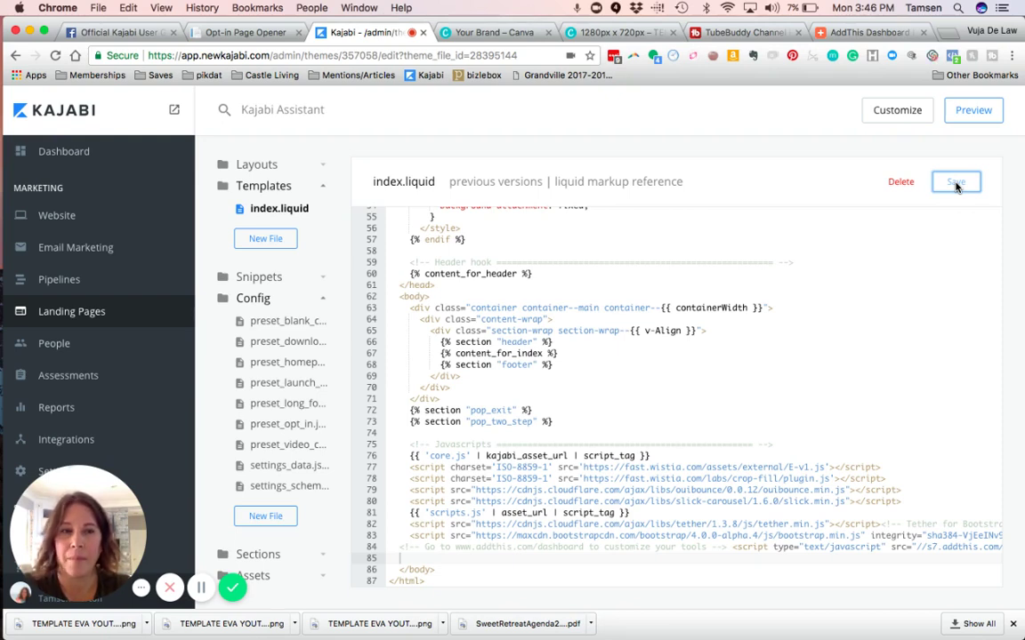
- Preview the landing page to check its social share buttons, and return to the Kajabi code editor
left_click(975, 111)
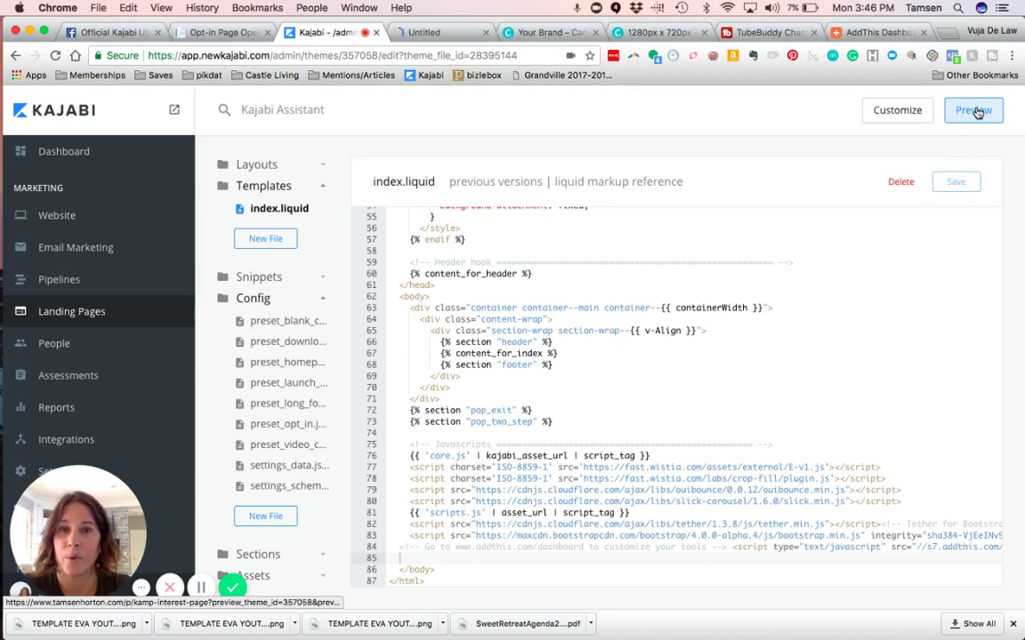
left_click(442, 33)
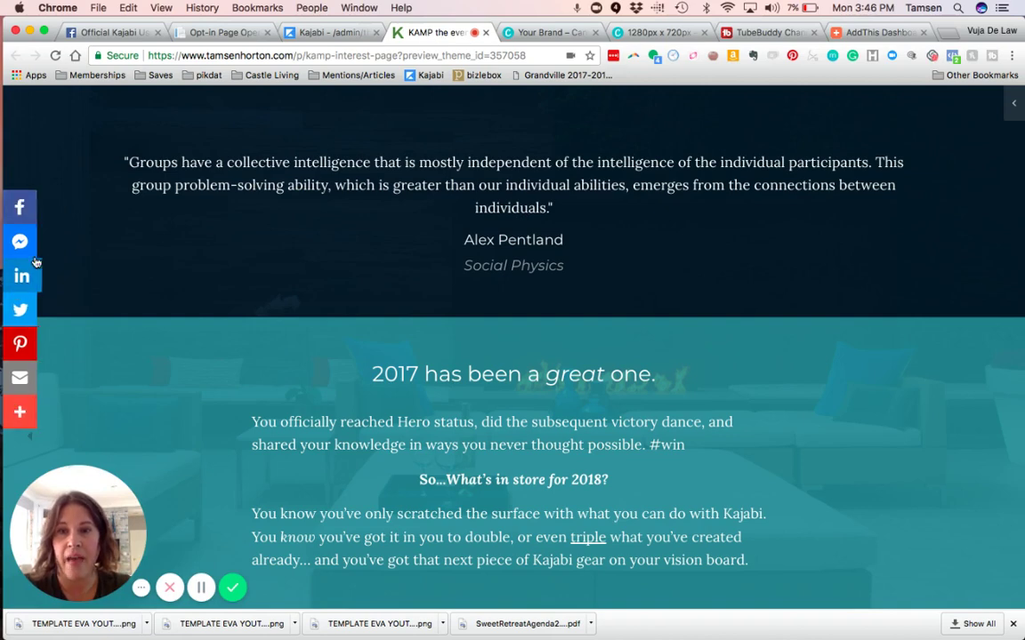
left_click(352, 33)
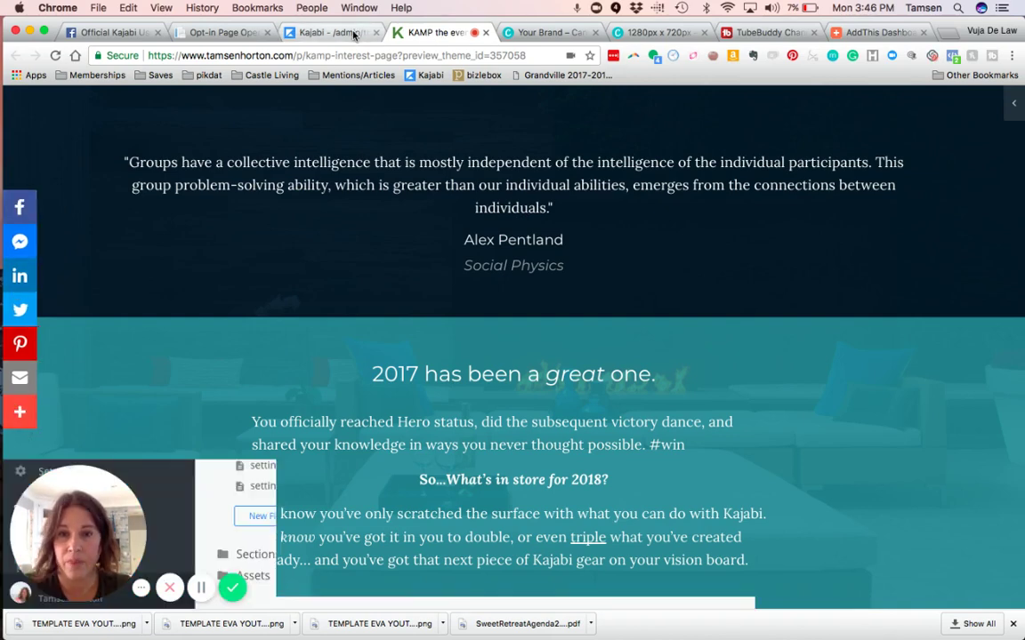